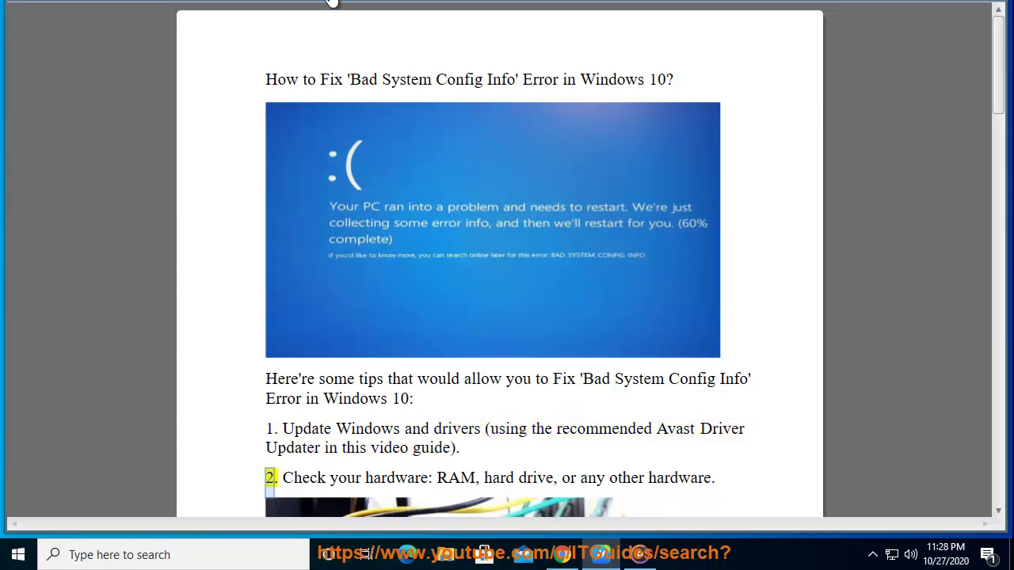
# Check for Windows updates in the Update & Security settings and minimize the Settings window.
pyautogui.click(378, 423)
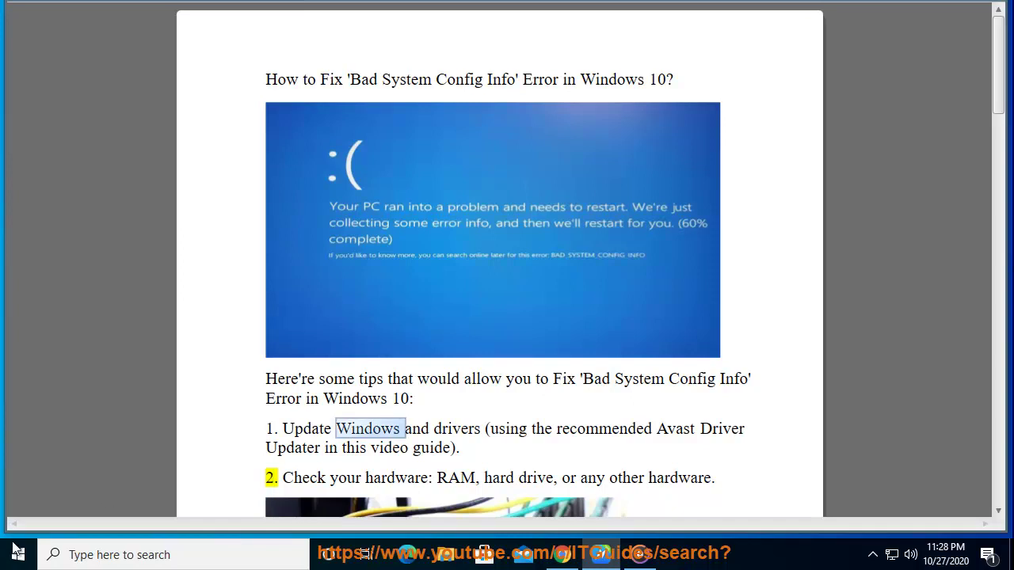
pyautogui.click(19, 555)
pyautogui.click(19, 480)
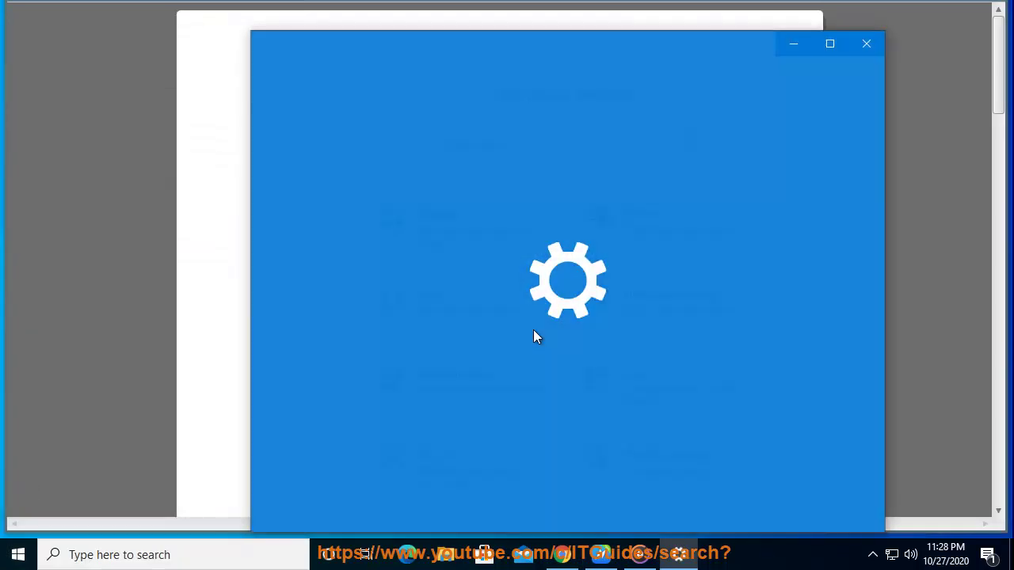
pyautogui.scroll(-3, 737, 365)
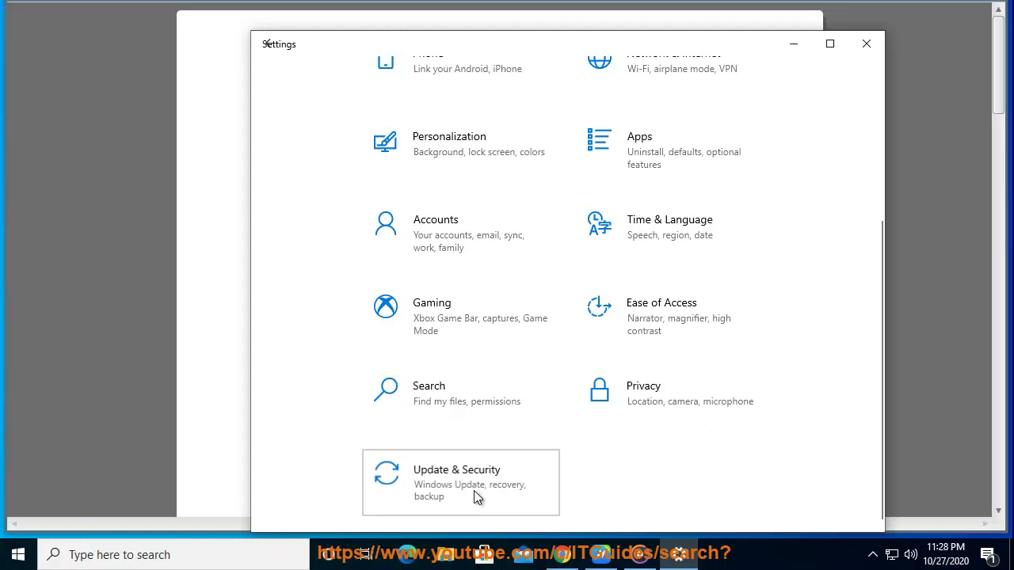
pyautogui.click(455, 483)
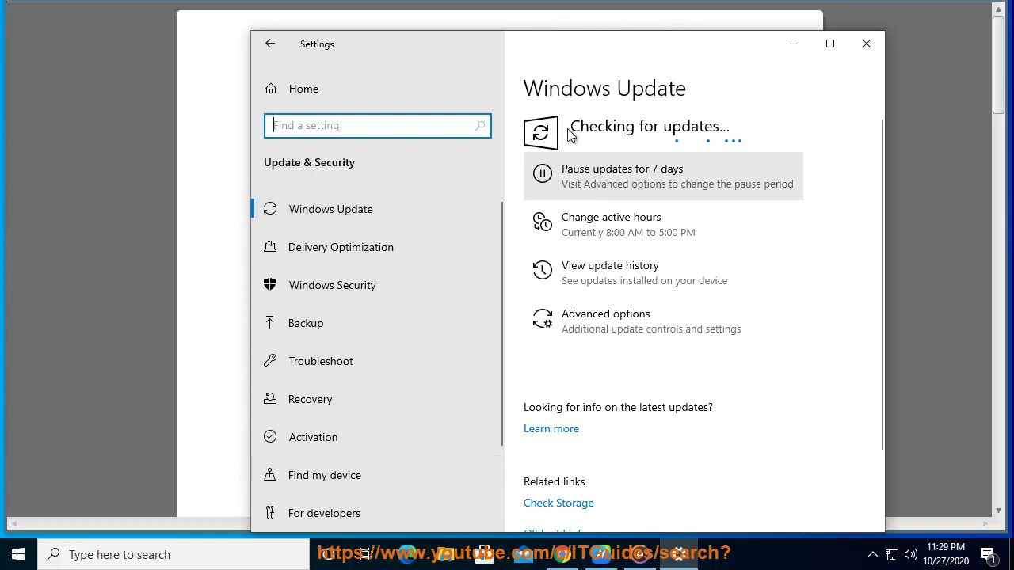
pyautogui.click(793, 48)
# View the Driver Updater product among the Performance offerings on the Avast website and minimize the browser.
pyautogui.click(466, 428)
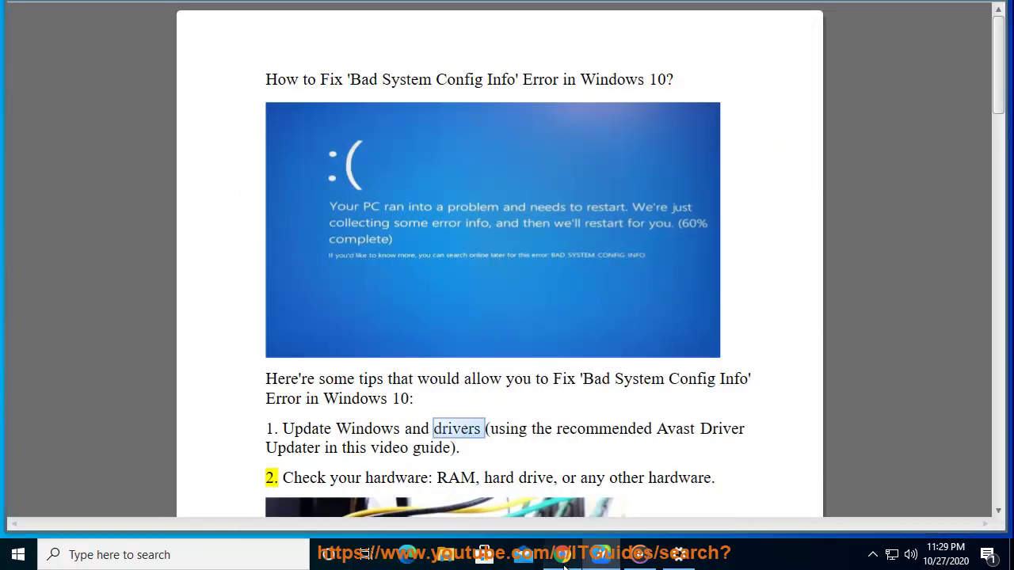
pyautogui.click(290, 56)
pyautogui.moveTo(366, 130)
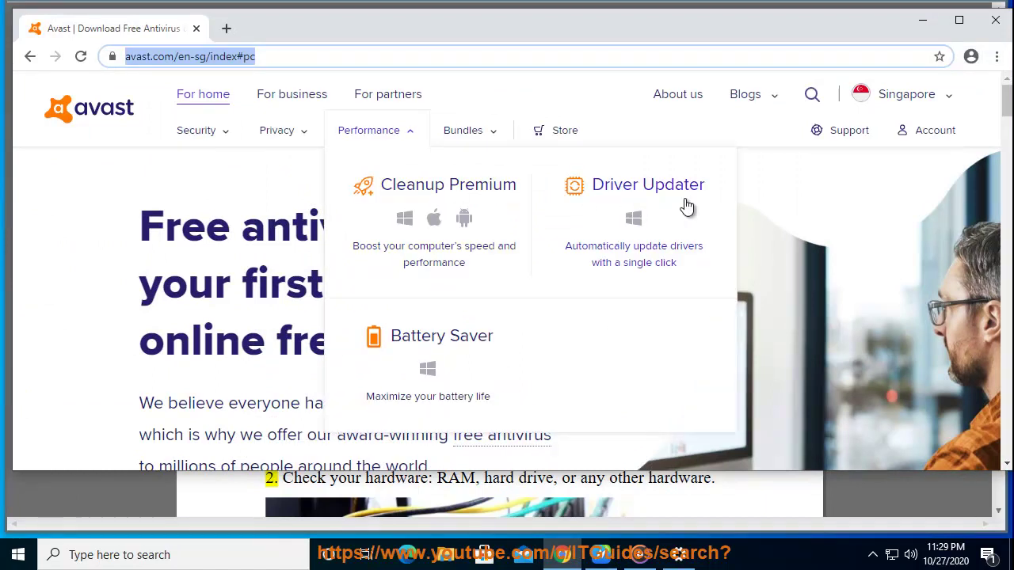
pyautogui.click(922, 21)
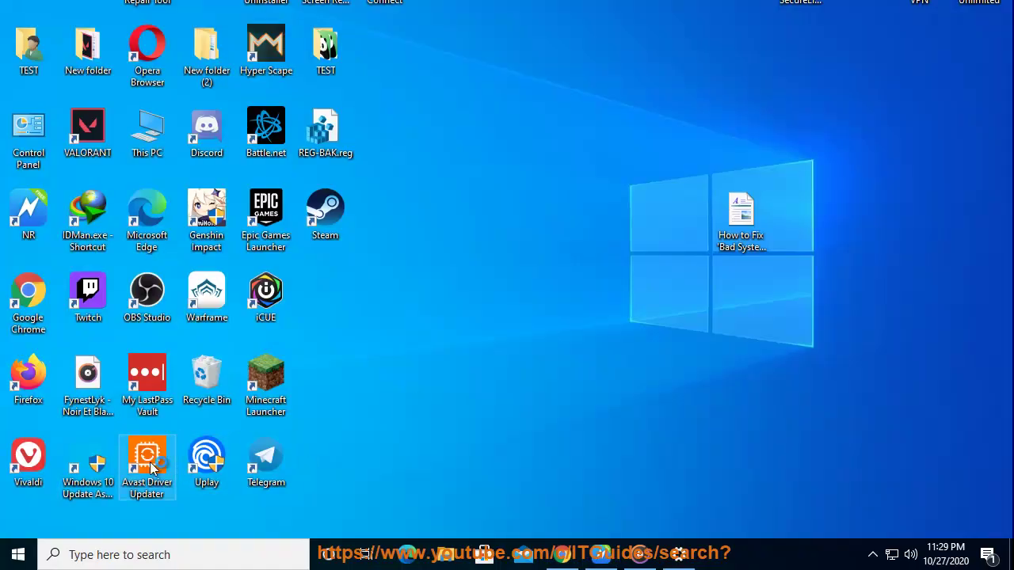
# Launch Avast Driver Updater from the desktop, start a new driver scan and return to the guide document.
pyautogui.doubleClick(151, 469)
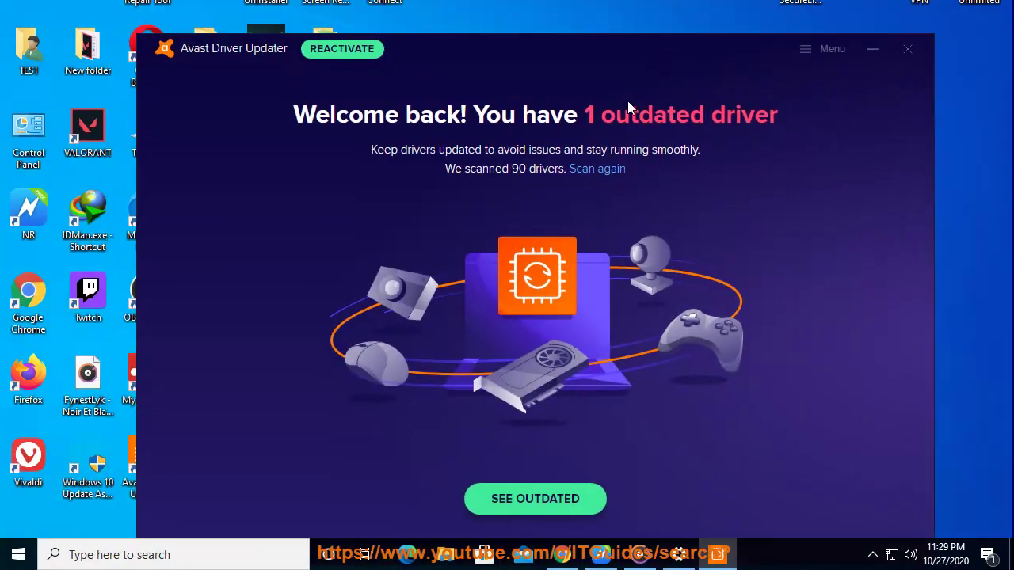
pyautogui.click(574, 175)
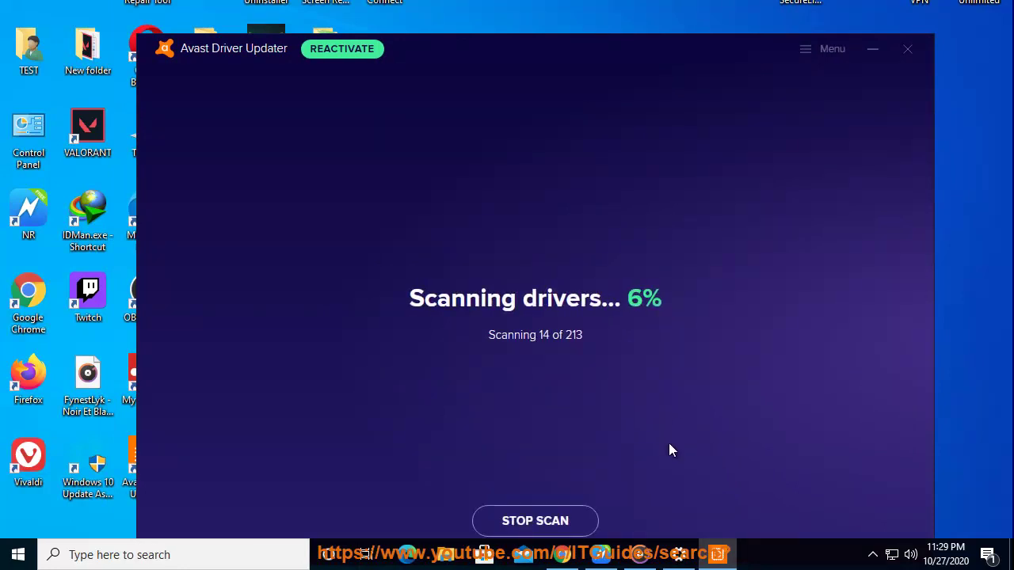
pyautogui.click(601, 554)
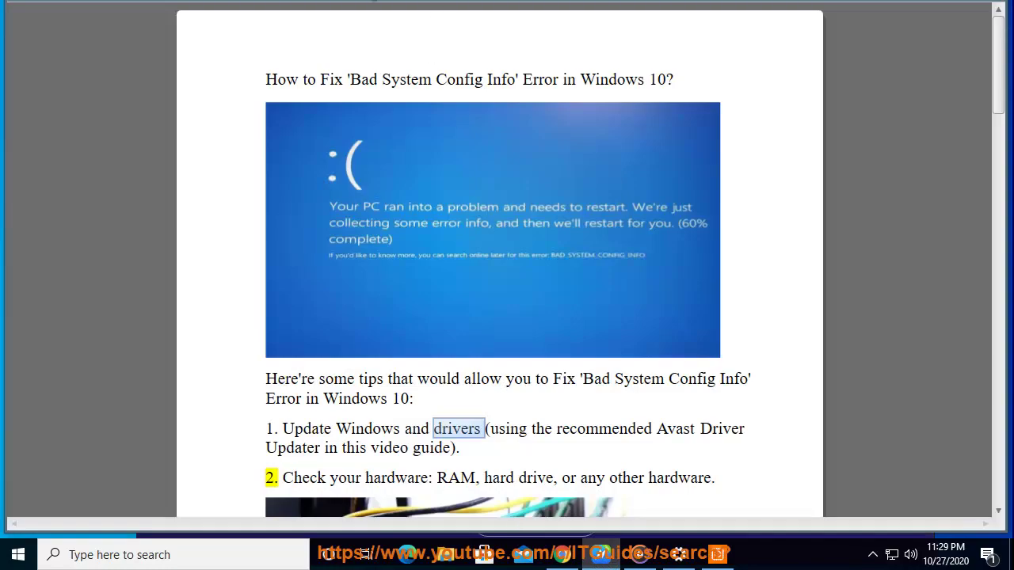
# Find and open Windows Memory Diagnostic to view its memory check options, and close it without restarting.
pyautogui.scroll(-3, 740, 367)
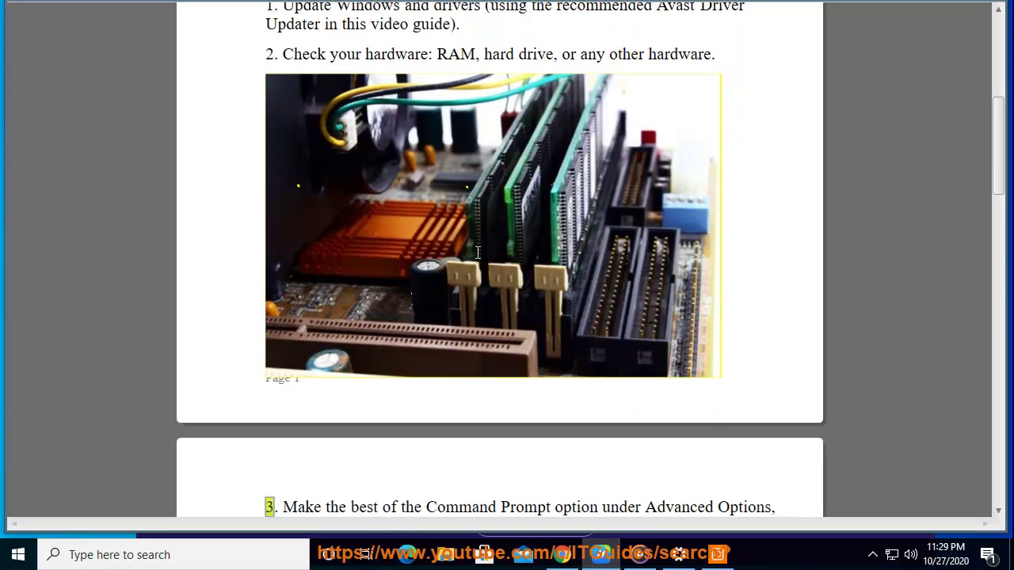
pyautogui.scroll(1, 441, 120)
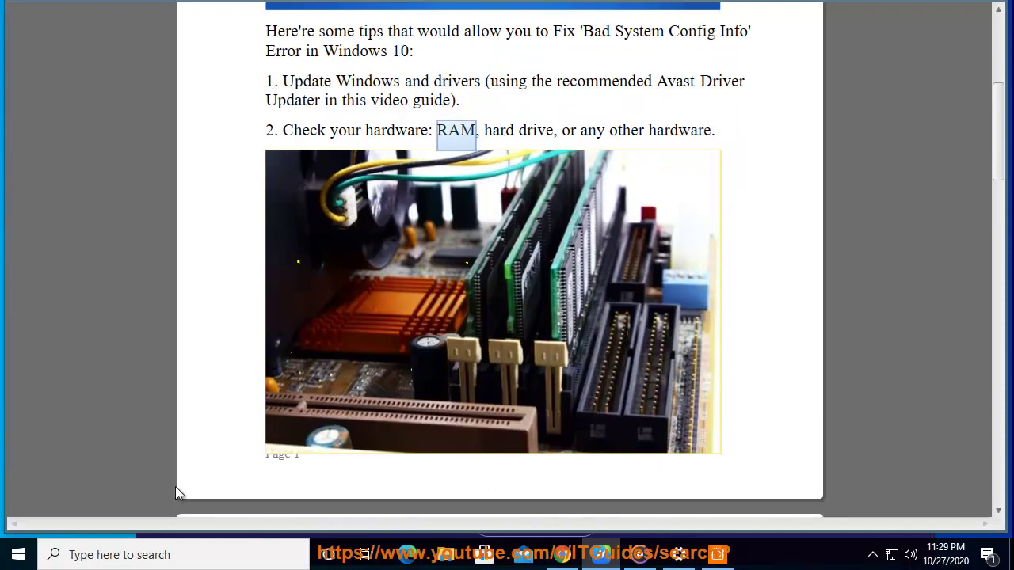
pyautogui.click(154, 554)
pyautogui.write('DIA')
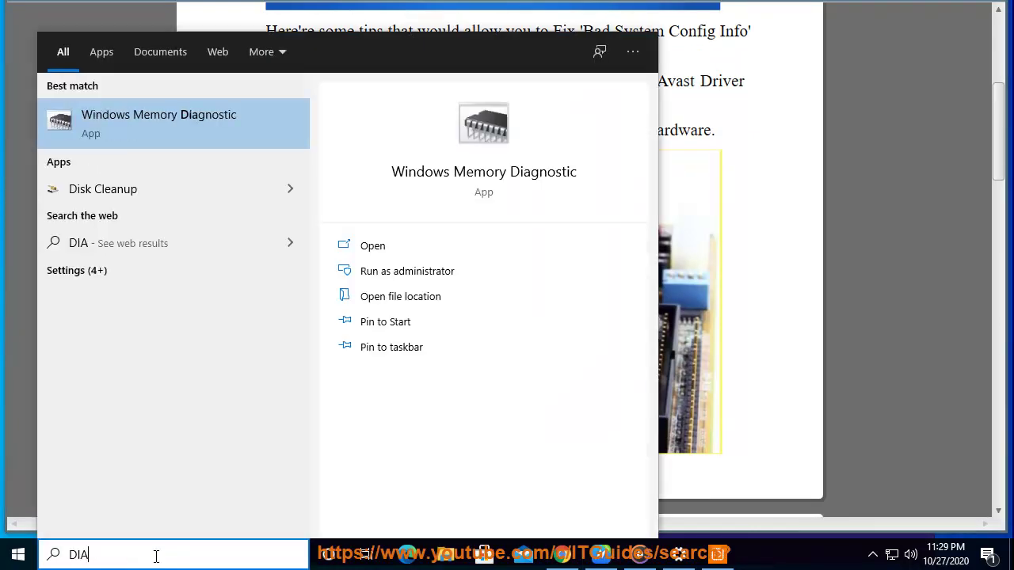
pyautogui.click(202, 140)
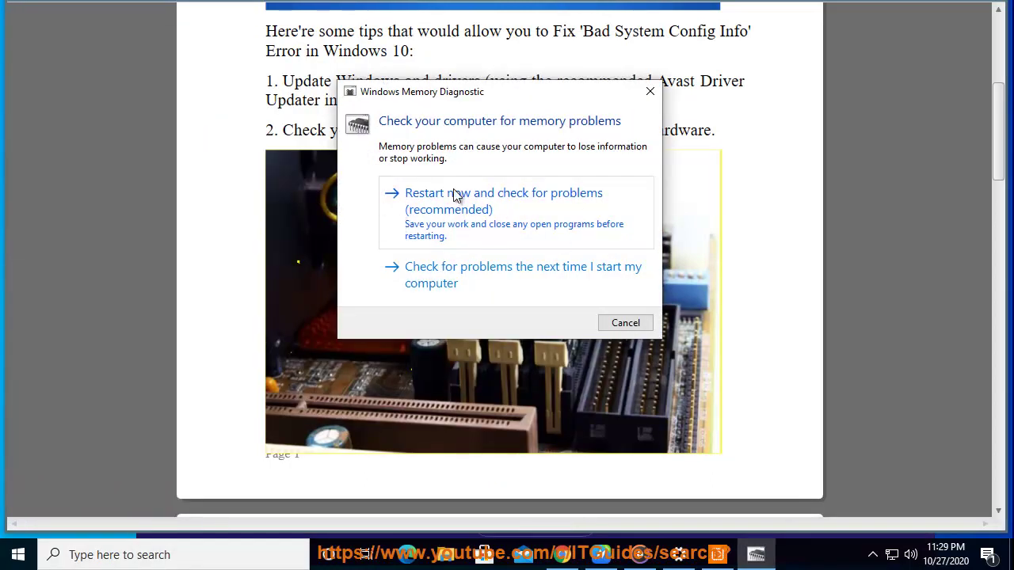
pyautogui.click(631, 323)
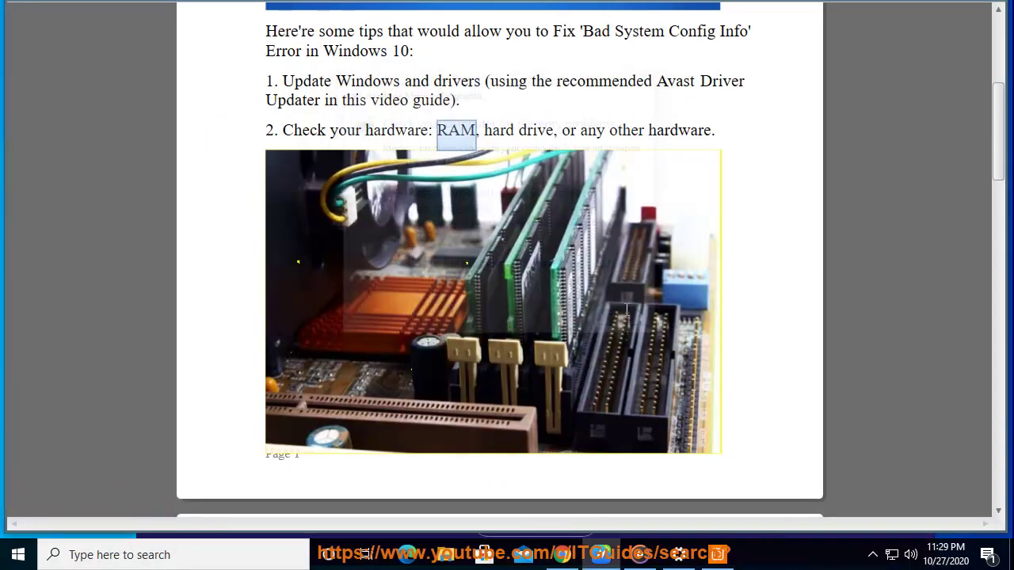
# Open the properties of Local Disk (C:) from This PC in File Explorer.
pyautogui.doubleClick(531, 130)
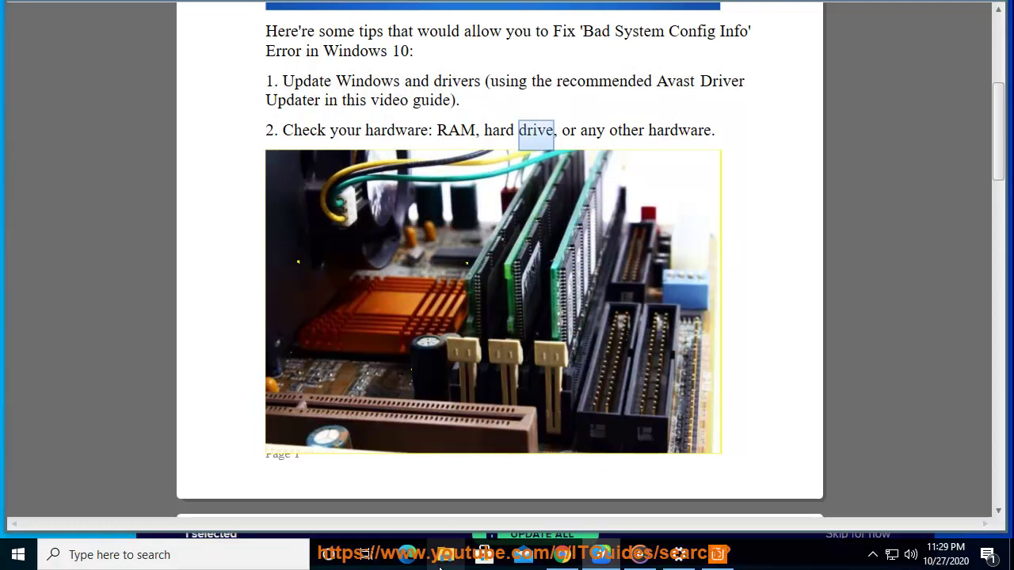
pyautogui.click(440, 564)
pyautogui.click(334, 441)
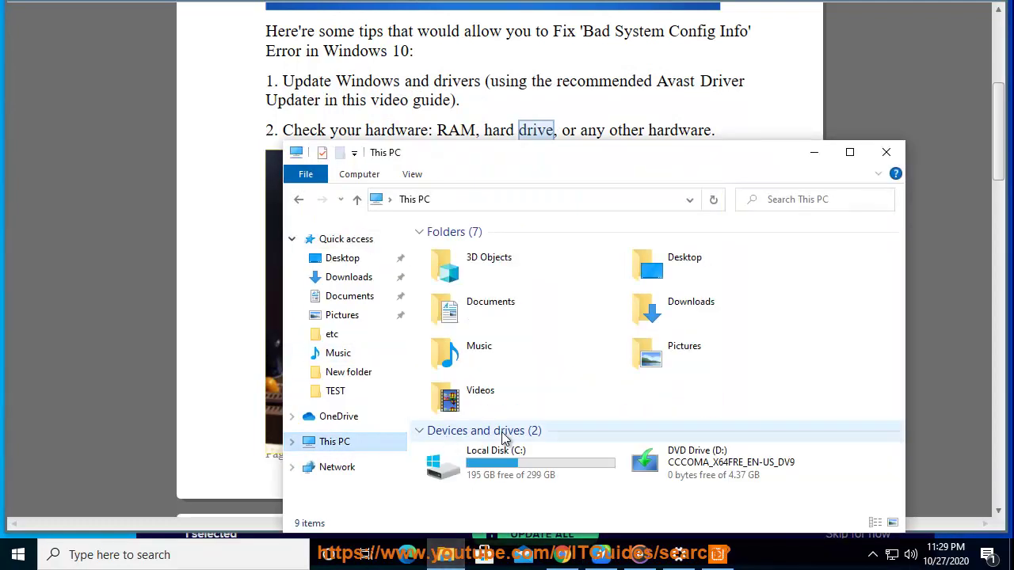
pyautogui.click(486, 467)
pyautogui.rightClick(509, 461)
pyautogui.click(529, 453)
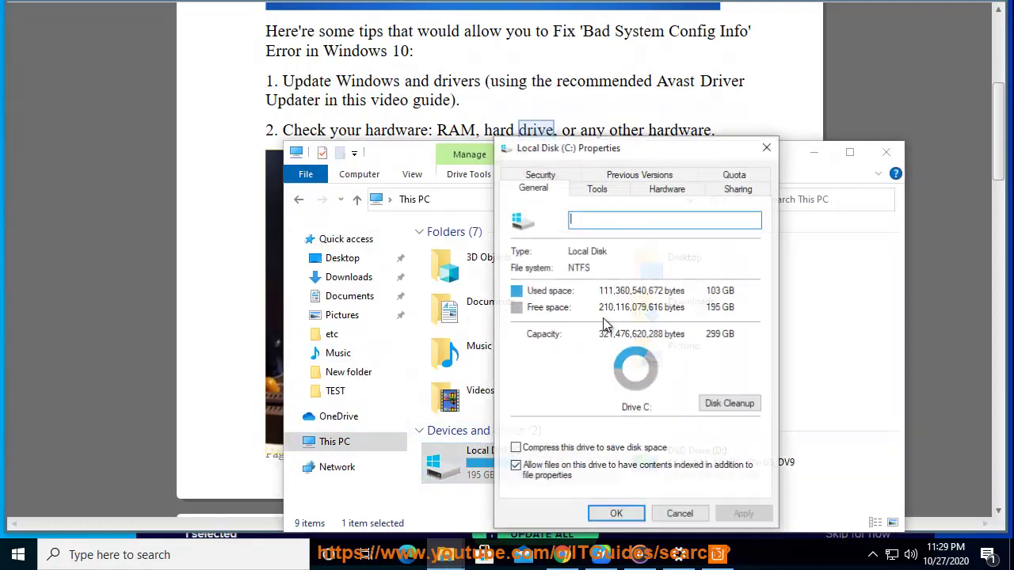
# View the error-checking scan option for drive C: and close the drive's windows without scanning.
pyautogui.click(590, 190)
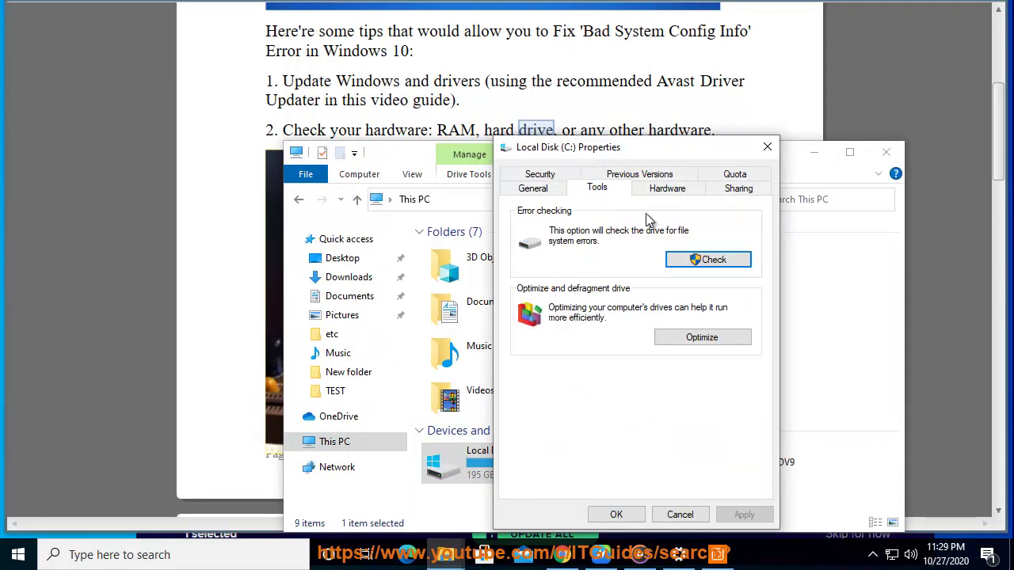
pyautogui.click(697, 261)
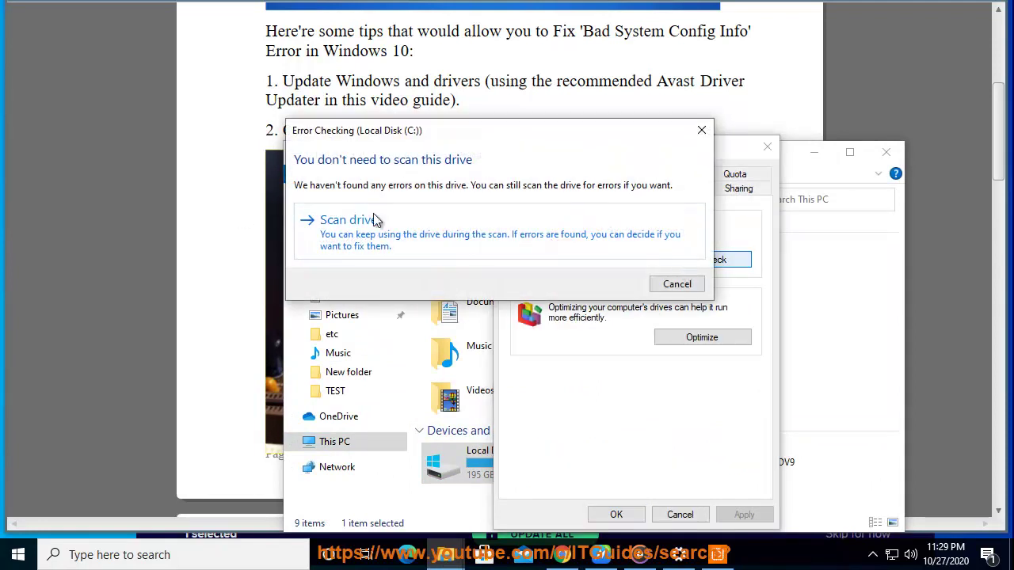
pyautogui.click(677, 284)
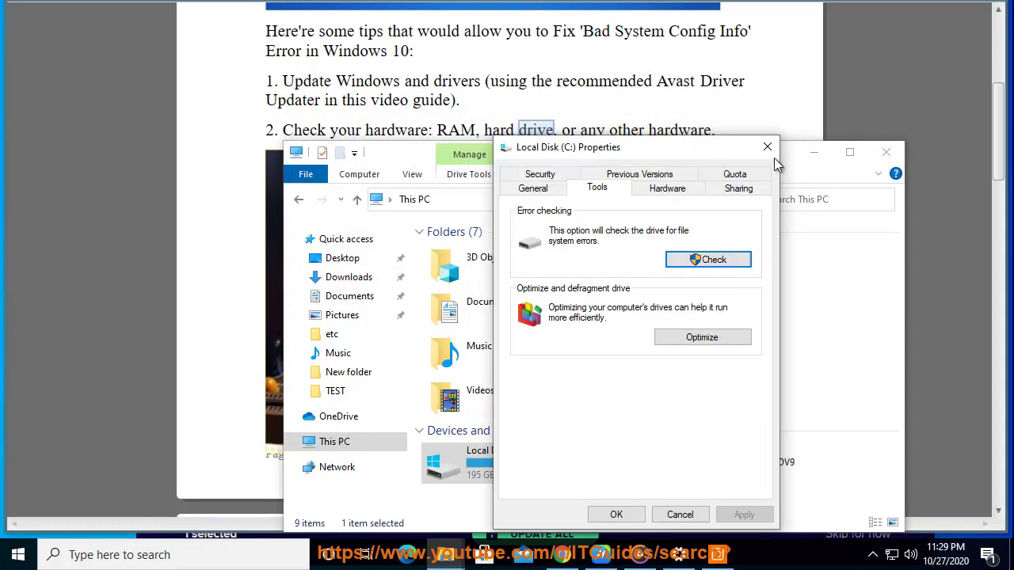
pyautogui.click(767, 147)
pyautogui.click(886, 152)
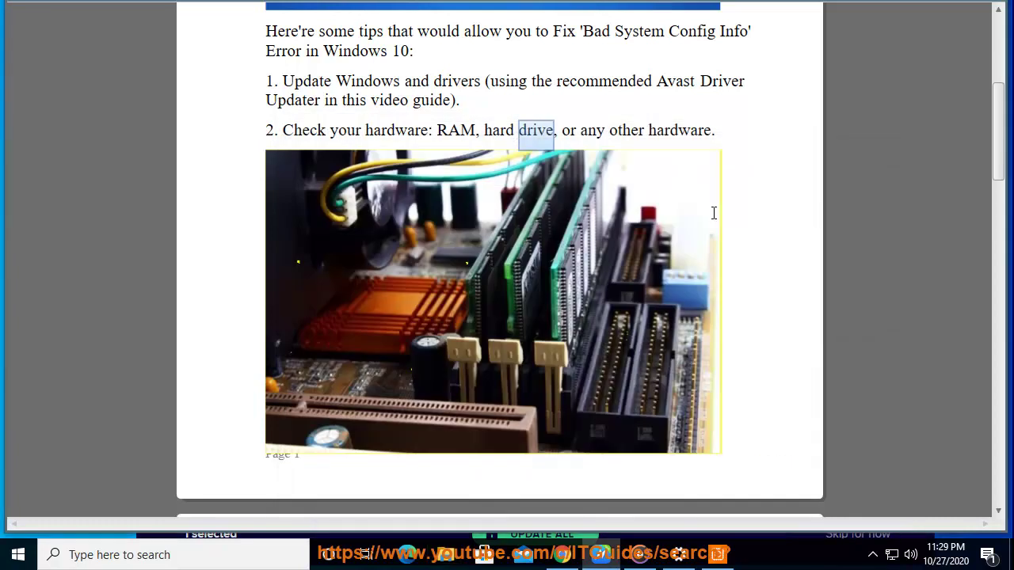
# View the list of removable hardware devices in the notification area and dismiss it without ejecting anything.
pyautogui.doubleClick(698, 133)
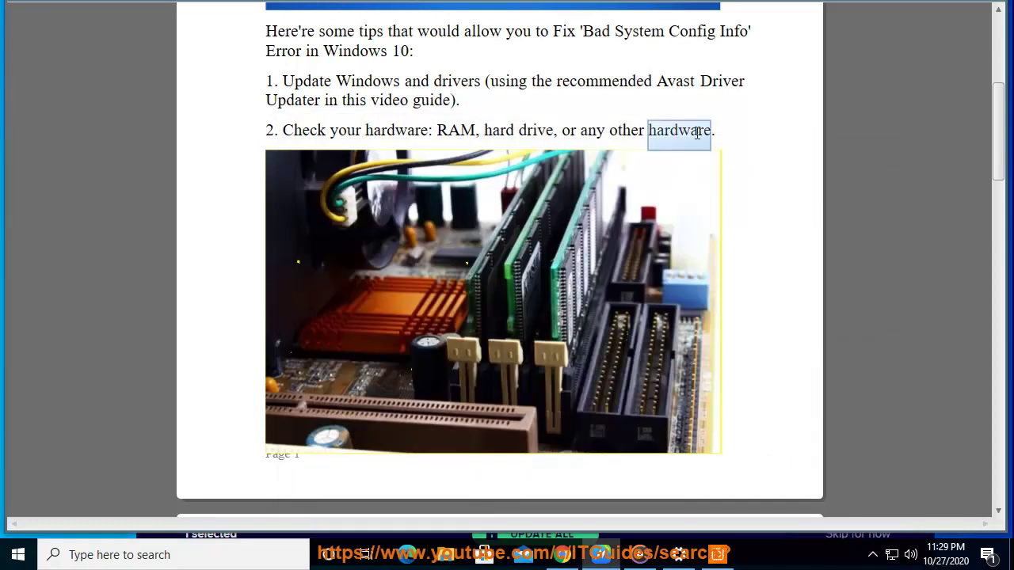
pyautogui.click(872, 555)
pyautogui.click(841, 494)
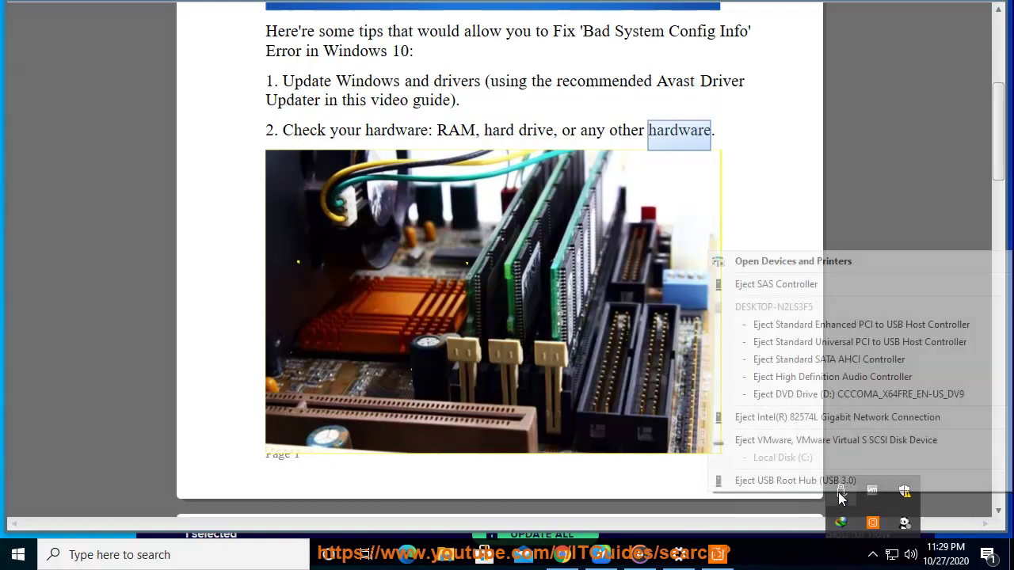
pyautogui.click(559, 460)
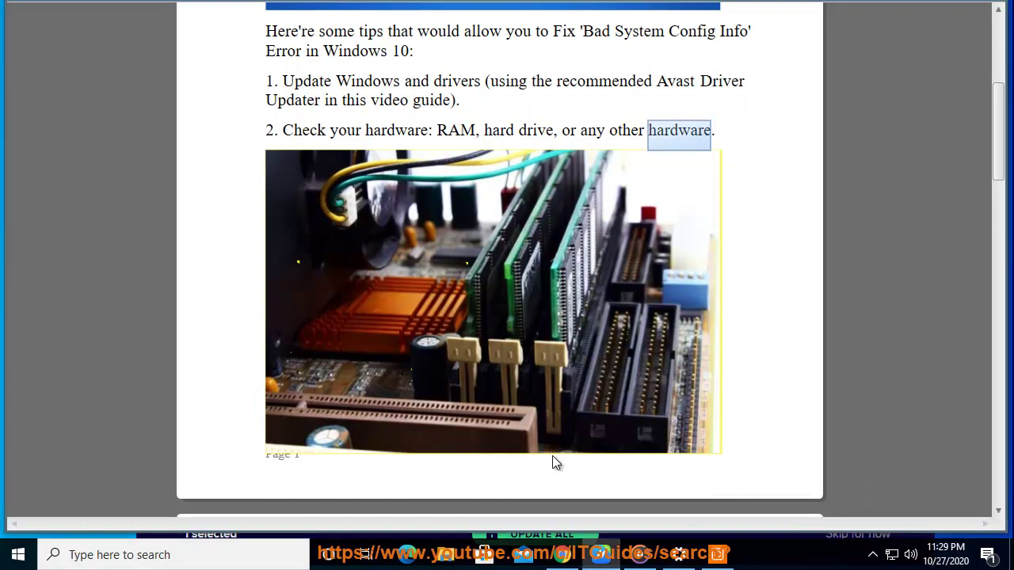
# Open Control Panel, look into System and Security, and go to the Devices and Printers view.
pyautogui.click(270, 555)
pyautogui.write('c')
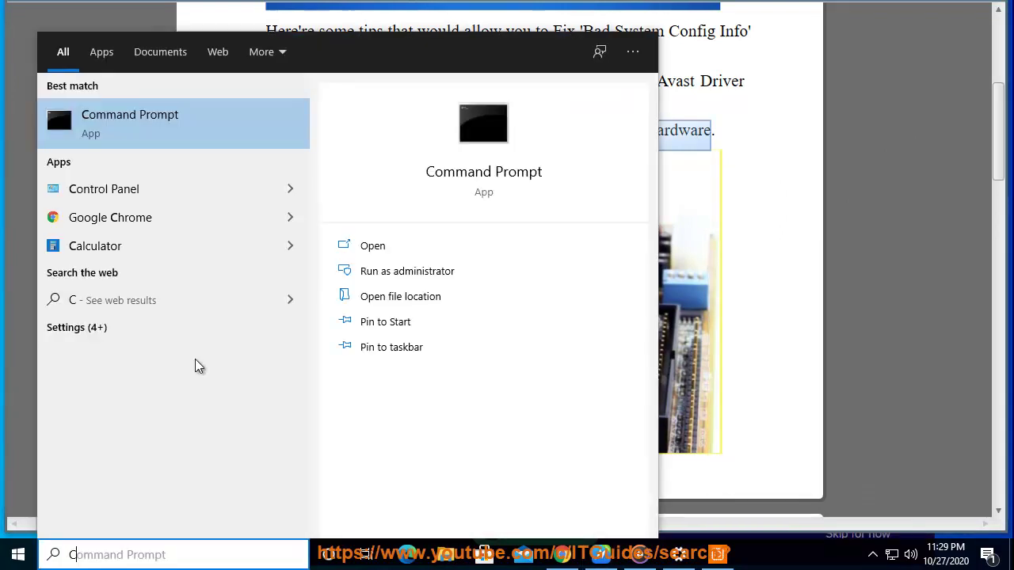
pyautogui.click(156, 190)
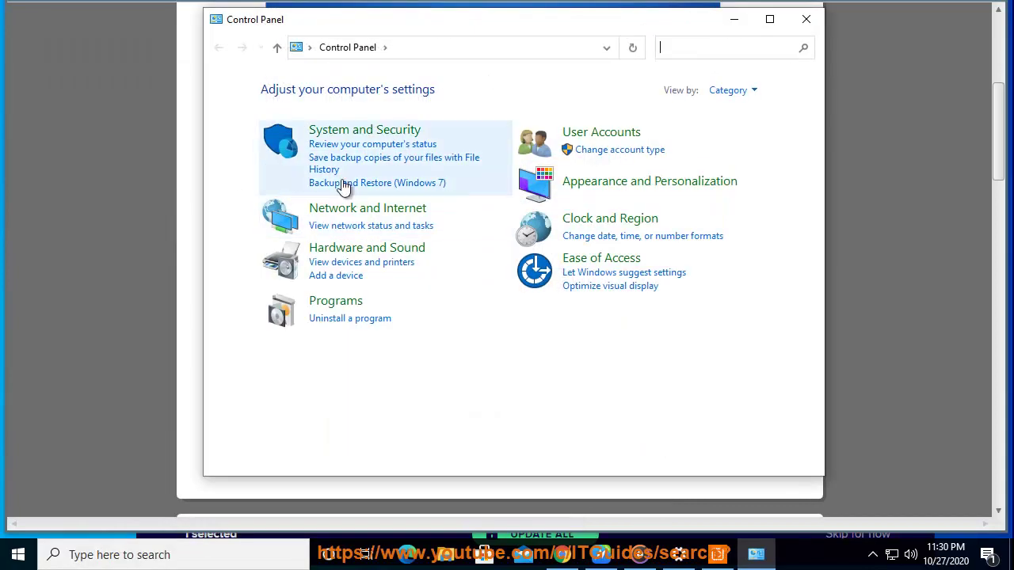
pyautogui.click(372, 133)
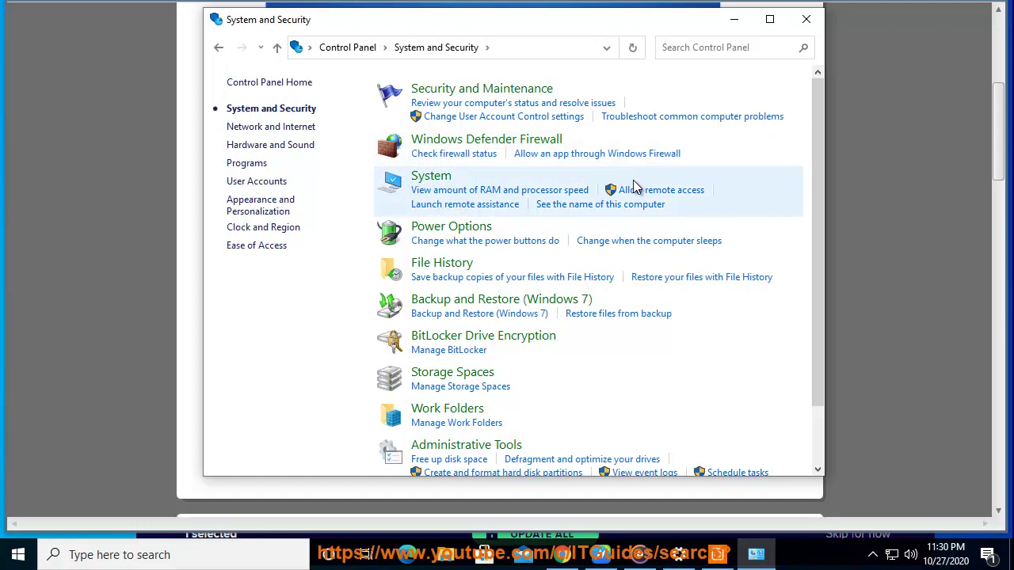
pyautogui.click(219, 48)
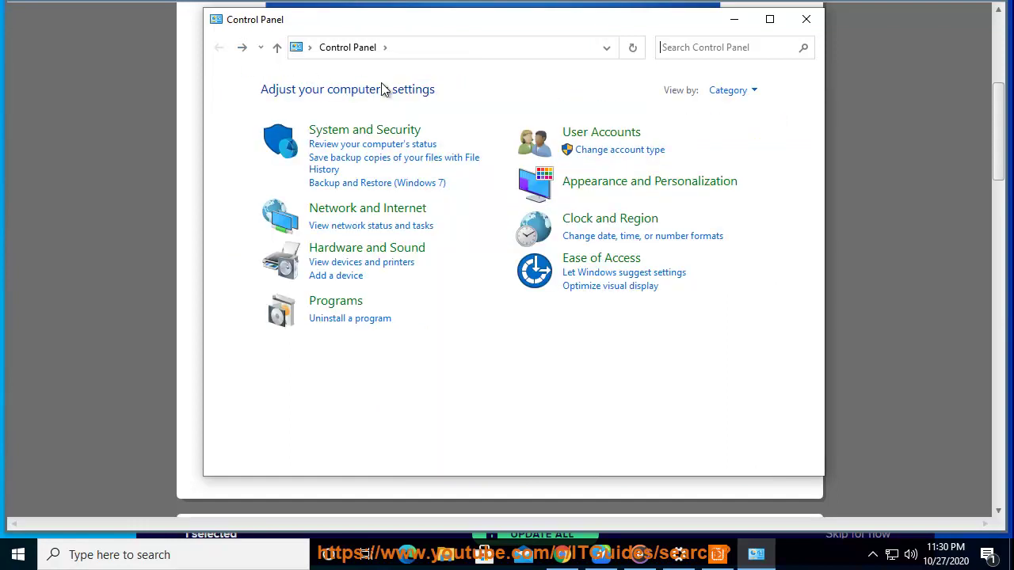
pyautogui.click(386, 266)
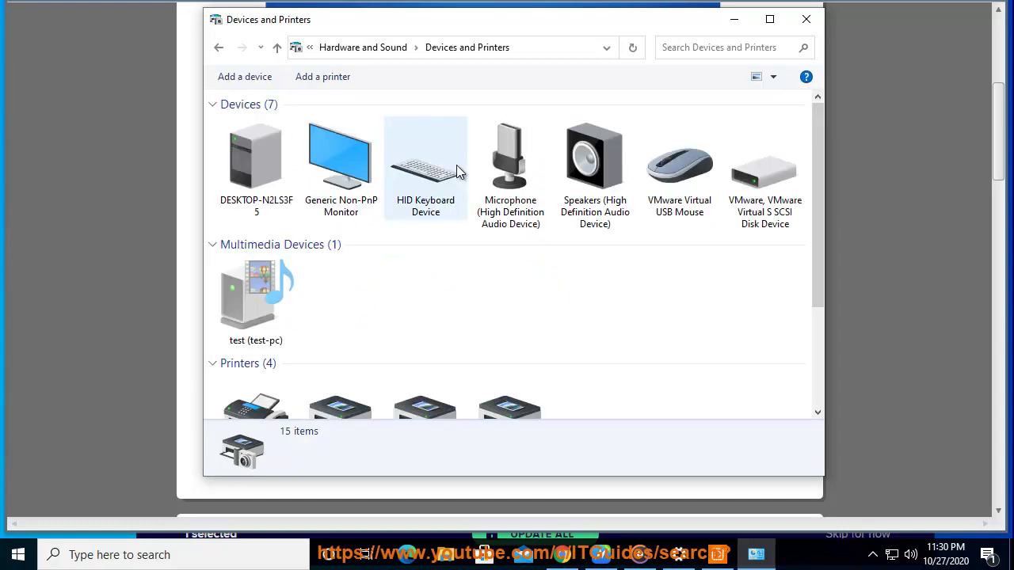
# Examine each connected device from the desktop computer to the VMware disk device, and close Devices and Printers.
pyautogui.click(258, 166)
pyautogui.click(341, 162)
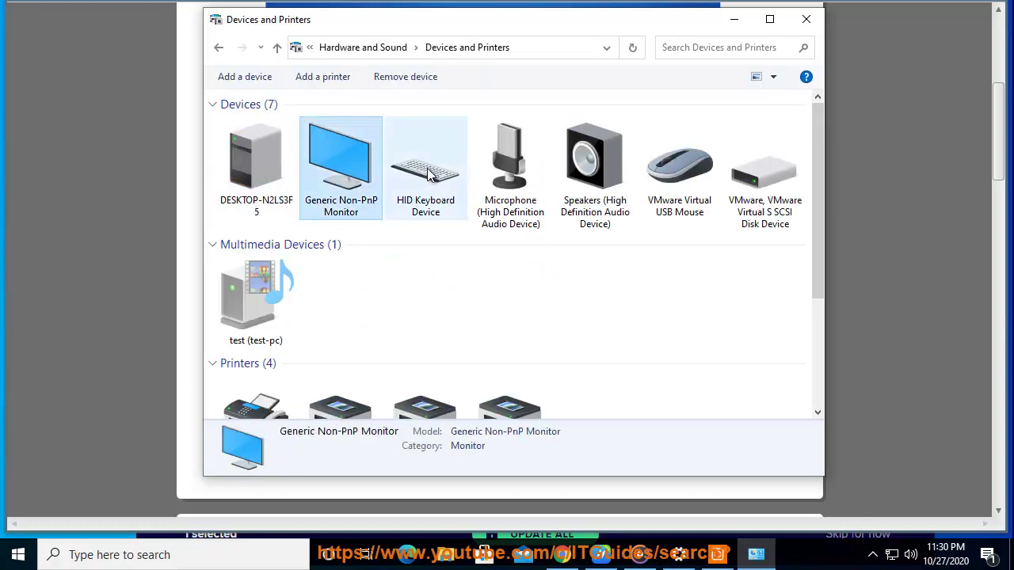
pyautogui.press('Right')
pyautogui.press('Right')
pyautogui.press('Right')
pyautogui.press('Right')
pyautogui.press('Right')
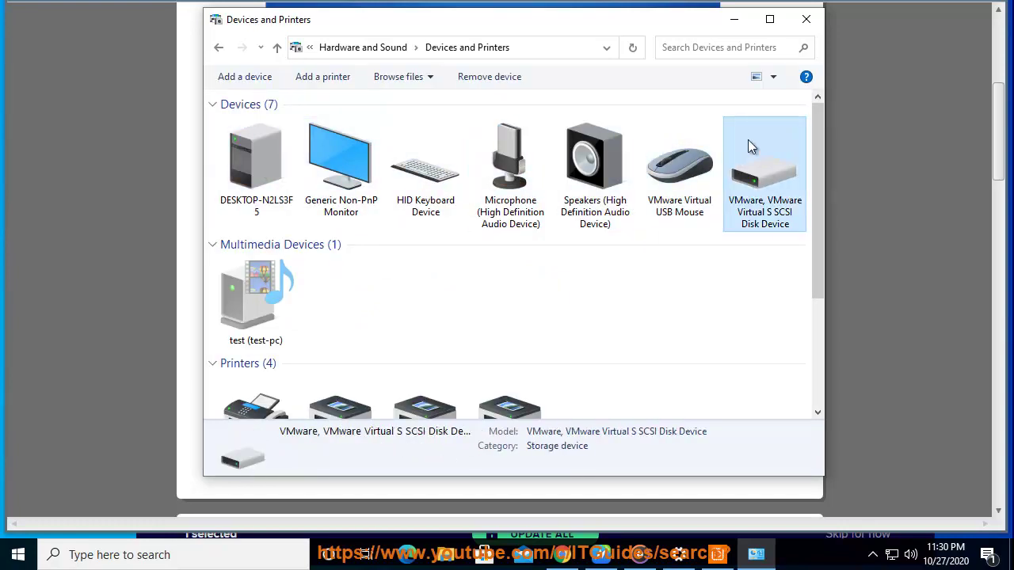
pyautogui.click(808, 19)
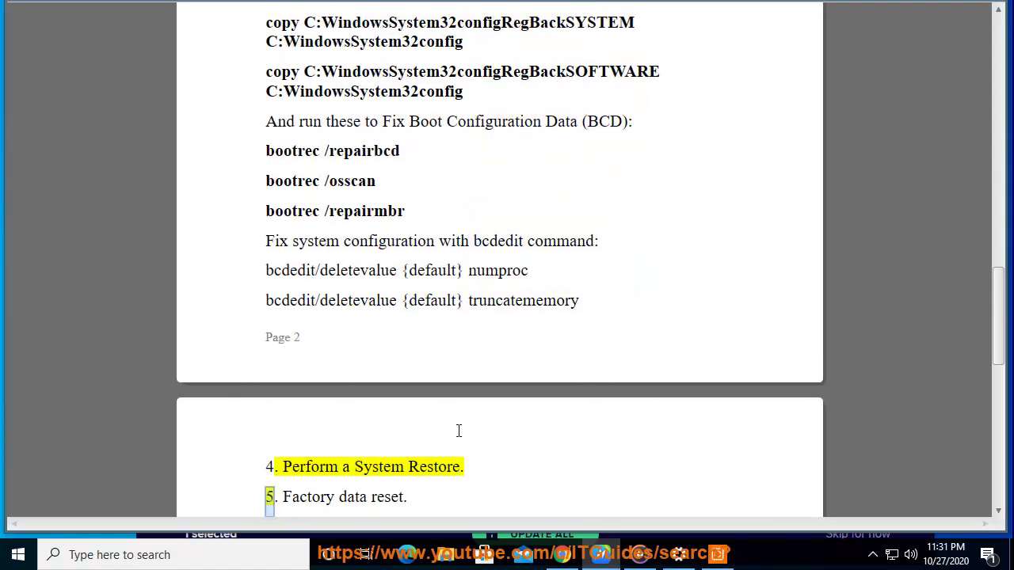
# Open the Recovery page of Windows Settings, view its reset and advanced startup options, and minimize Settings.
pyautogui.click(18, 555)
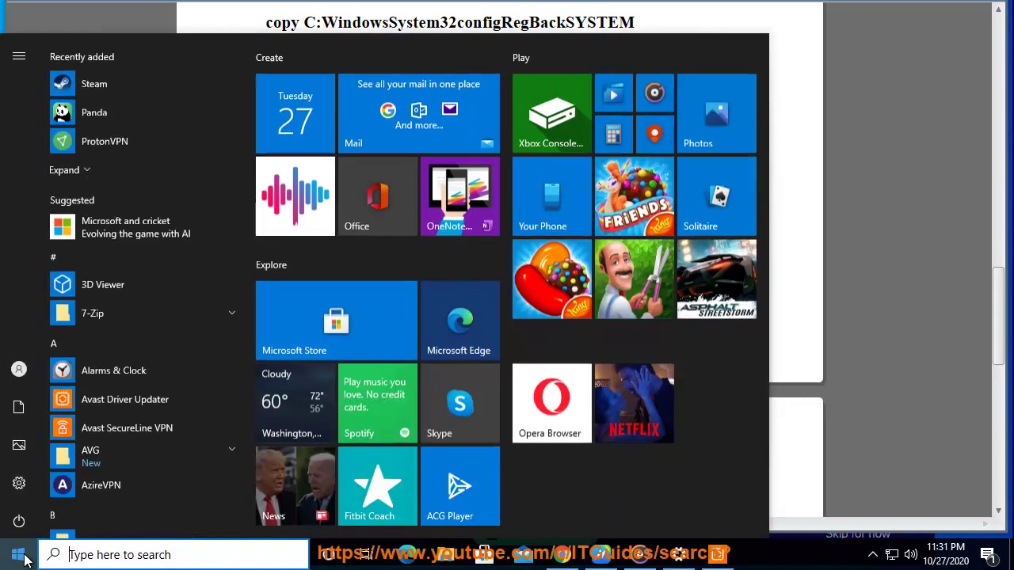
pyautogui.click(20, 483)
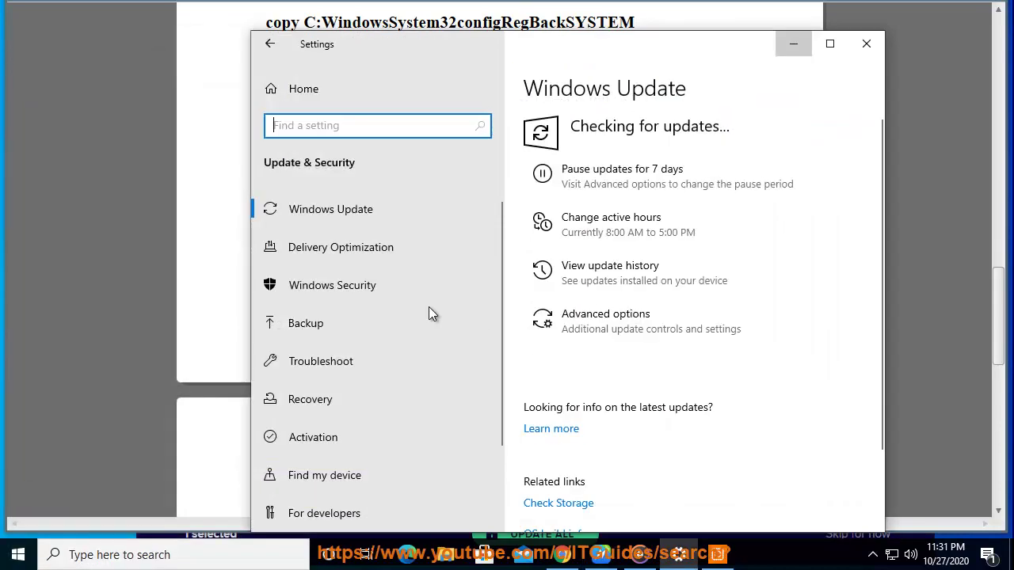
pyautogui.click(338, 407)
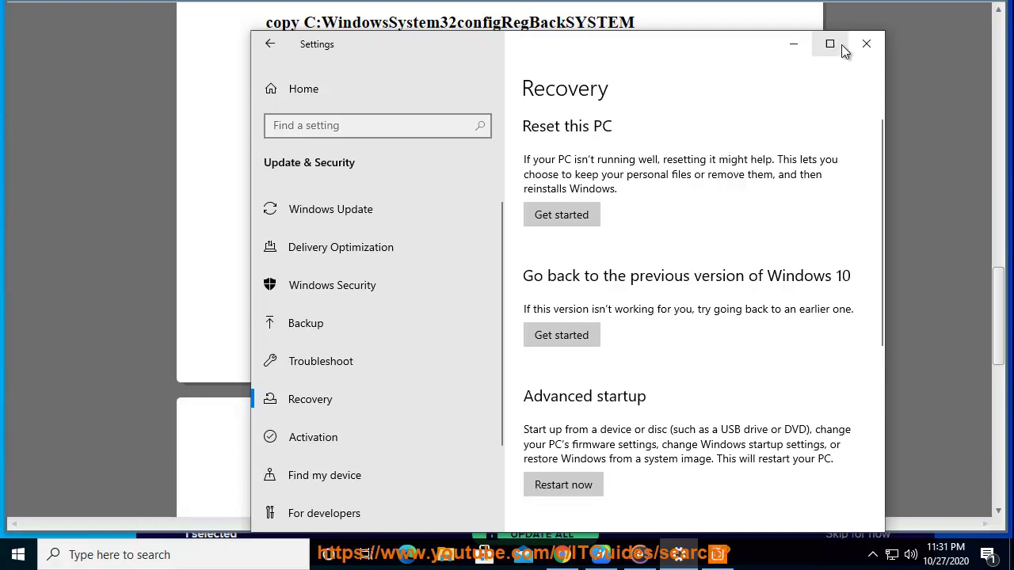
pyautogui.click(800, 48)
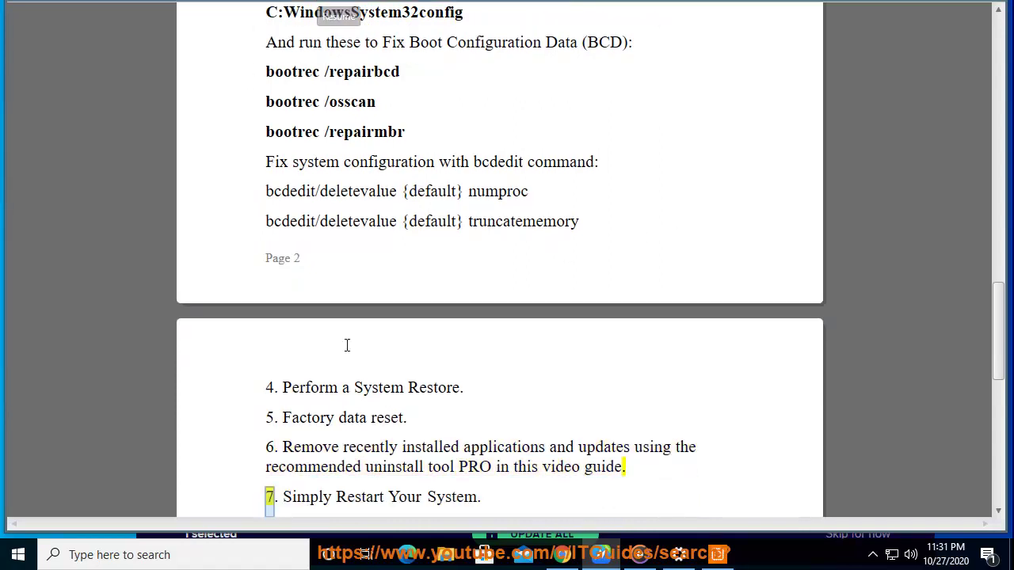
# Preview Reset this PC with Keep my files up to the reinstall choice, then cancel without resetting and close Settings.
pyautogui.click(385, 413)
pyautogui.click(679, 555)
pyautogui.click(563, 215)
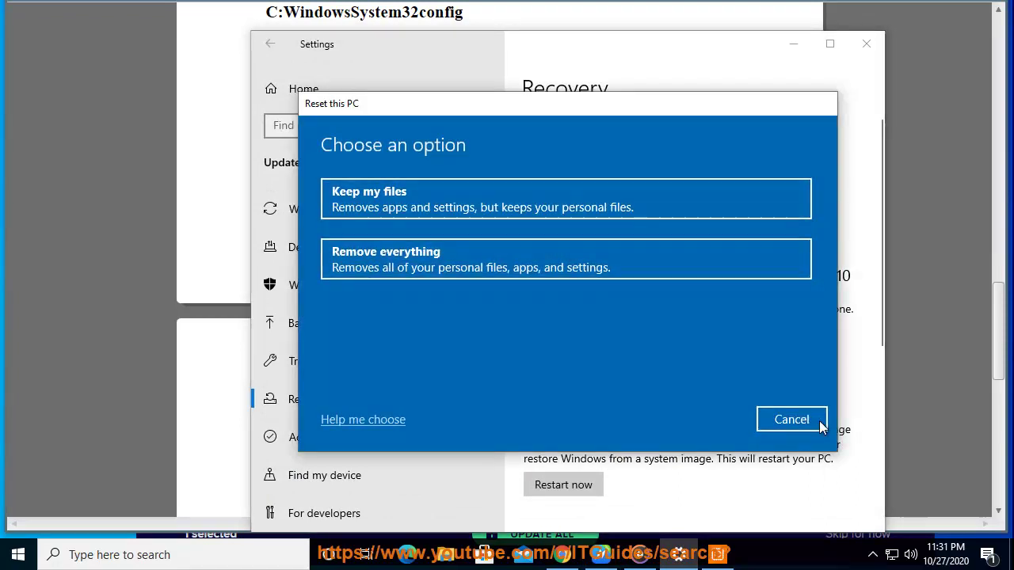
pyautogui.click(614, 206)
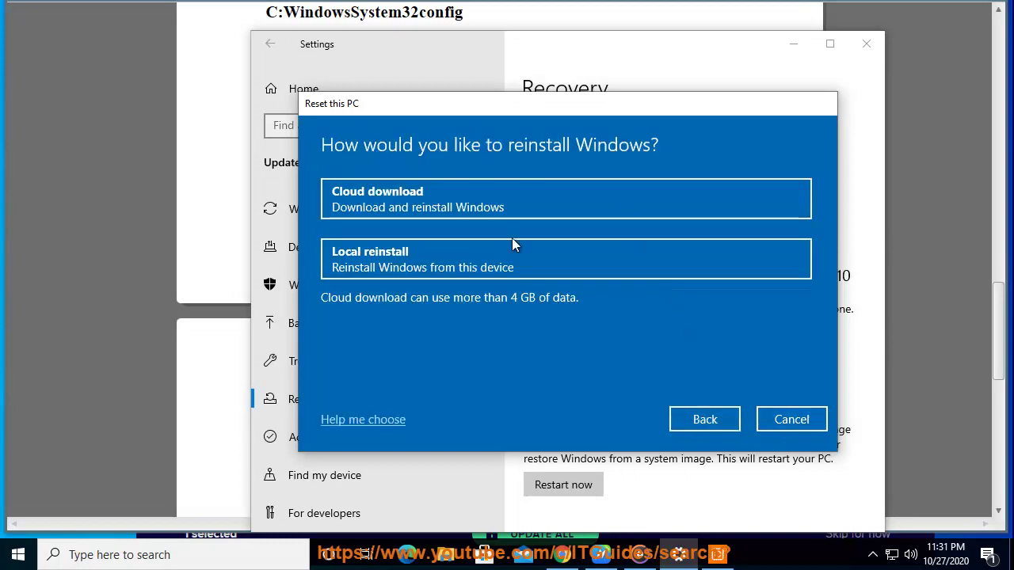
pyautogui.click(789, 422)
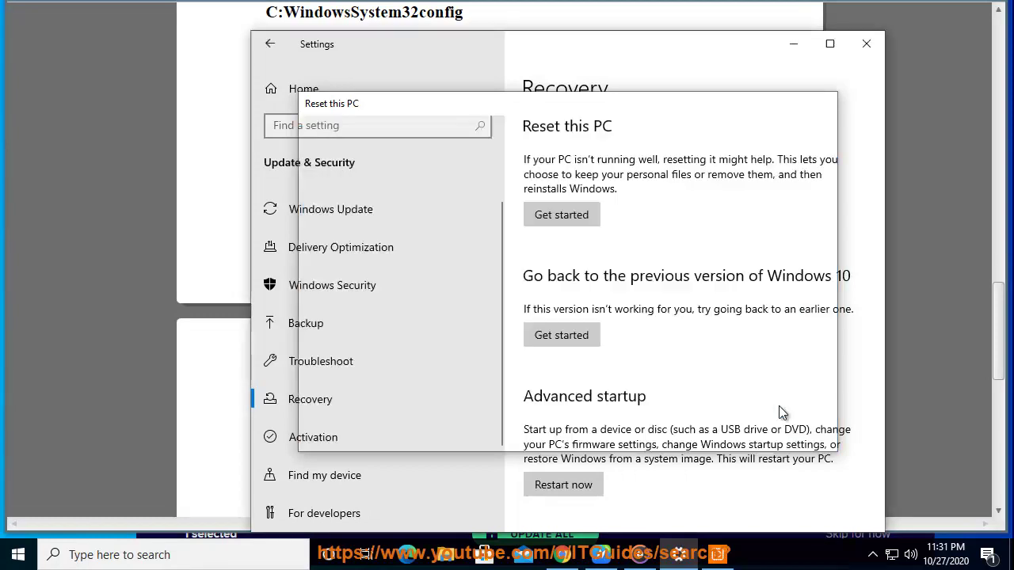
pyautogui.click(866, 45)
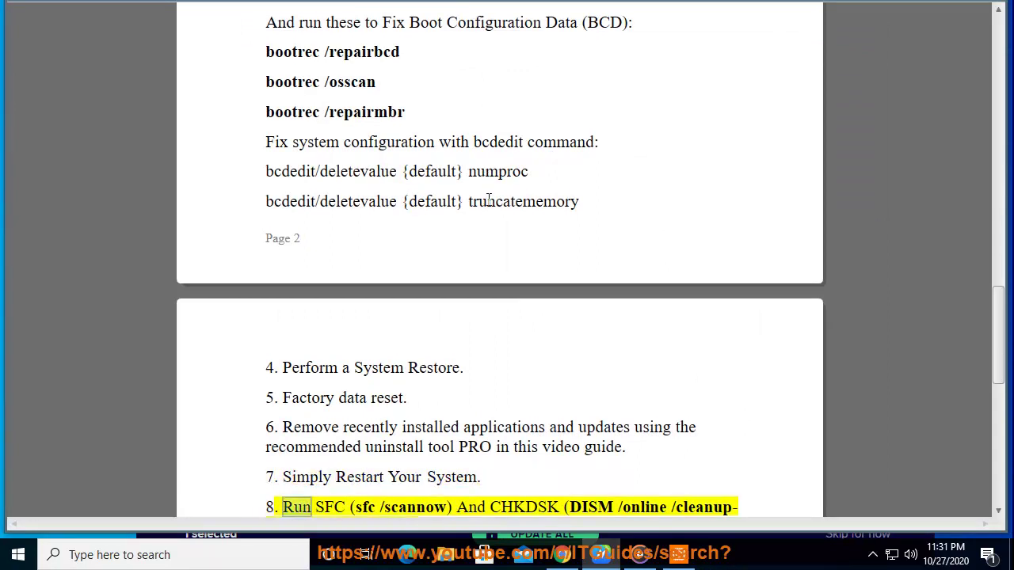
# Search Windows for Command Prompt and run it as administrator.
pyautogui.click(179, 556)
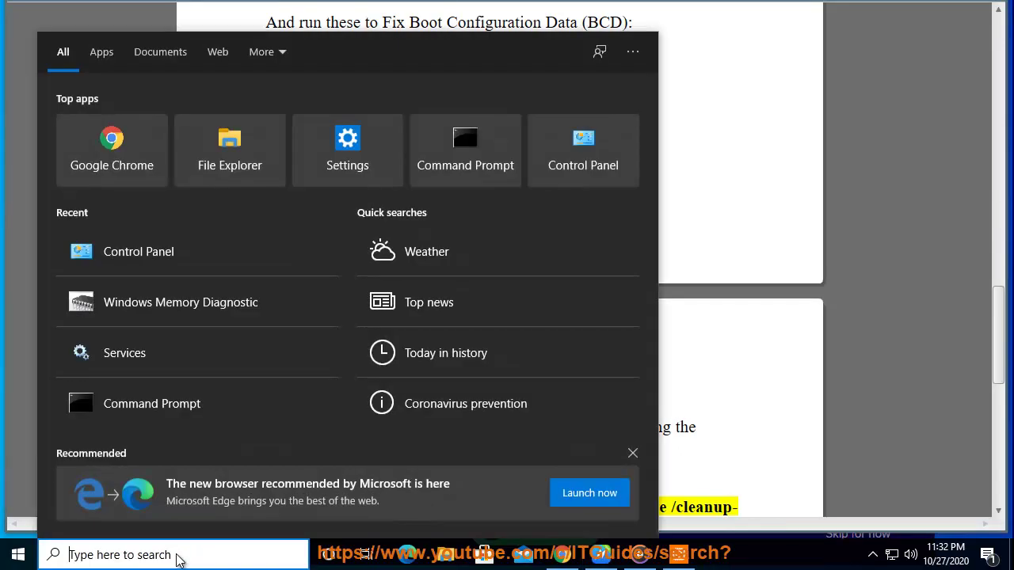
pyautogui.write('c')
pyautogui.click(413, 274)
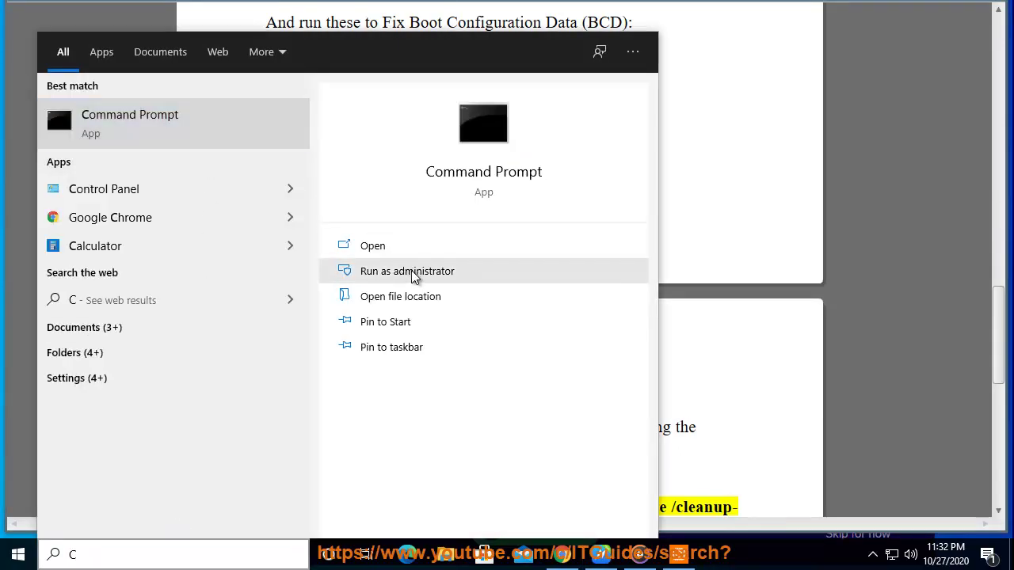
pyautogui.click(436, 348)
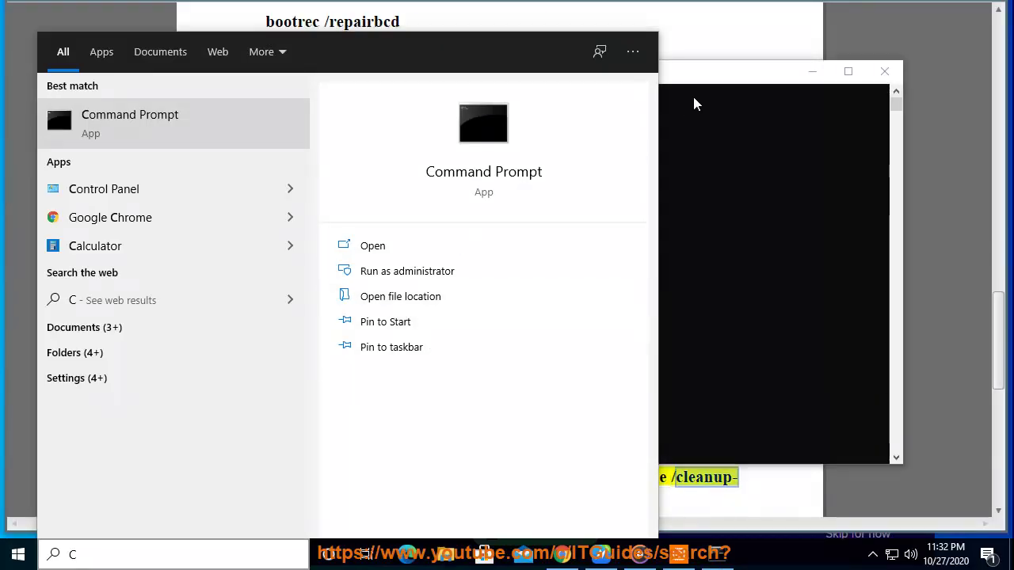
pyautogui.moveTo(692, 93); pyautogui.dragTo(690, 106)
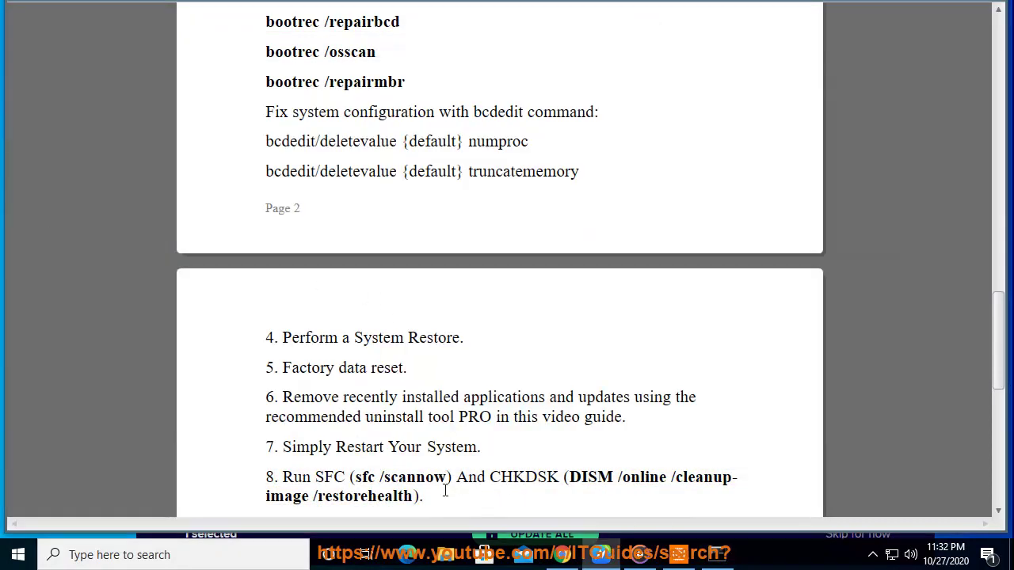
# Bring back the administrator Command Prompt and enter "SFC /SCANNOW PRESS ENTER NOW..." at the prompt without running it.
pyautogui.click(718, 554)
pyautogui.click(438, 153)
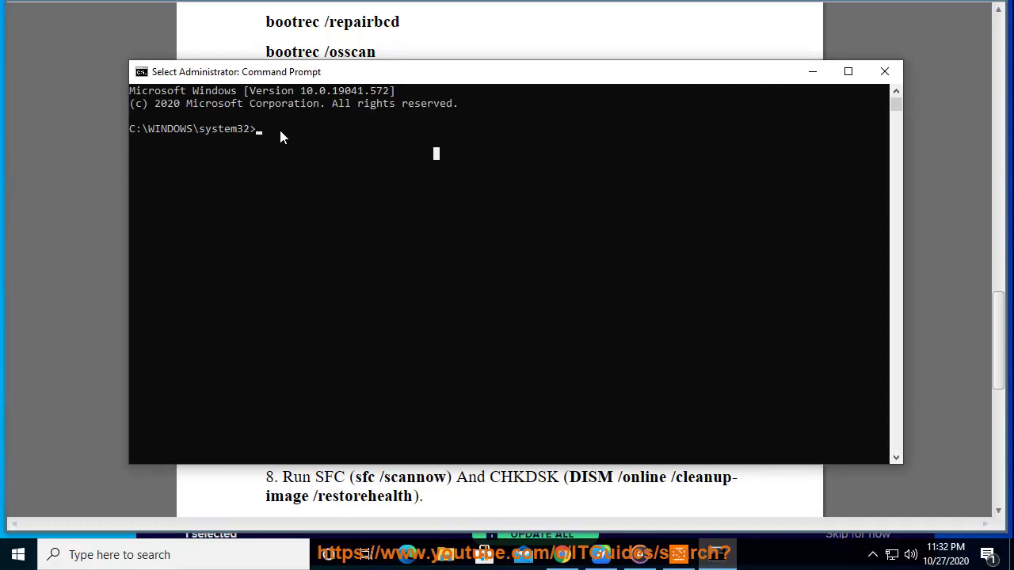
pyautogui.write('SFC')
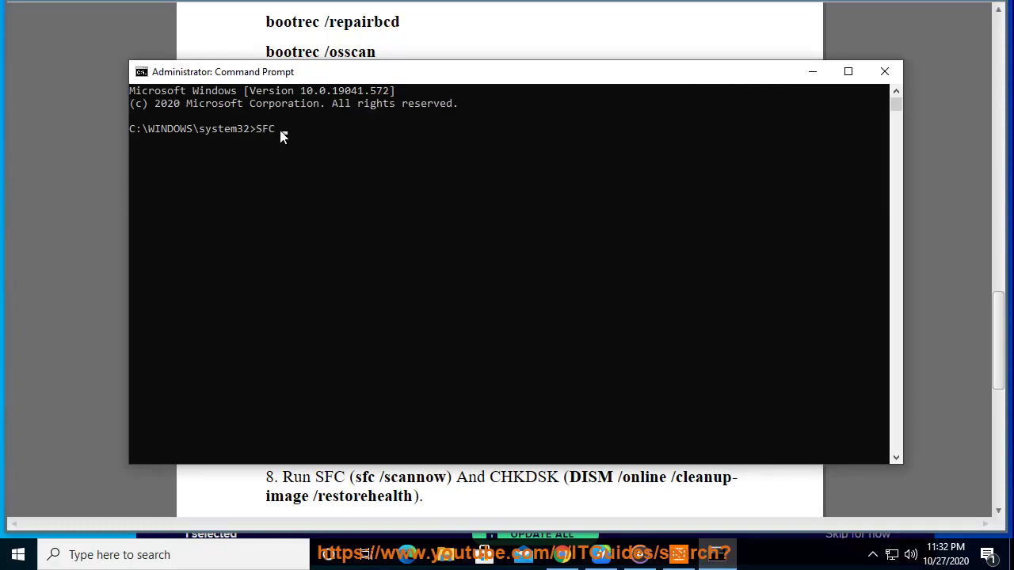
pyautogui.write(' /SCANNOW PRESS ENTER NOW...')
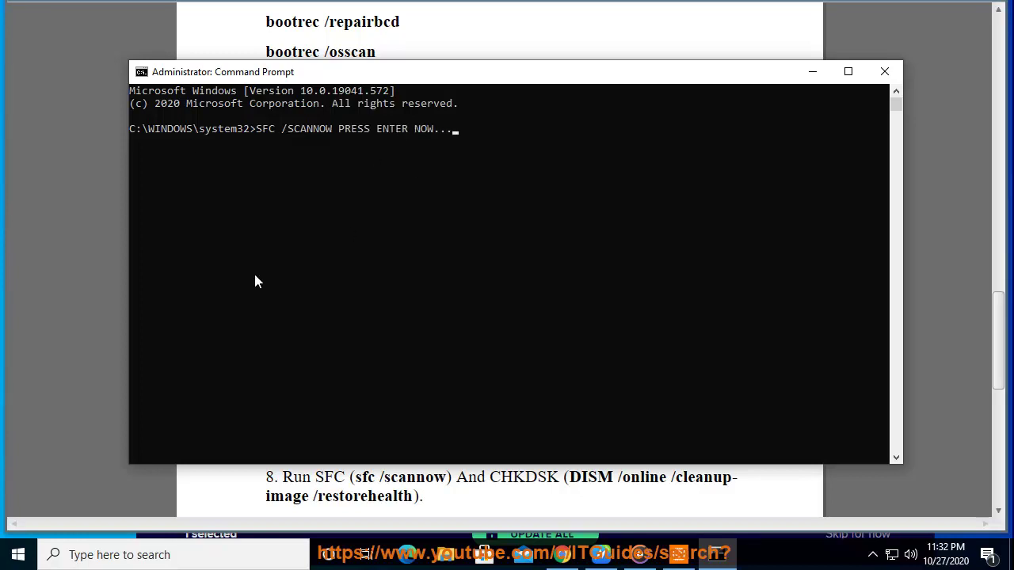
# Return to the guide document, point out the sfc /scannow command in tip 8, and review the tips back to the title.
pyautogui.click(87, 272)
pyautogui.moveTo(446, 479); pyautogui.dragTo(358, 478)
pyautogui.click(397, 499)
pyautogui.scroll(12, 533, 436)
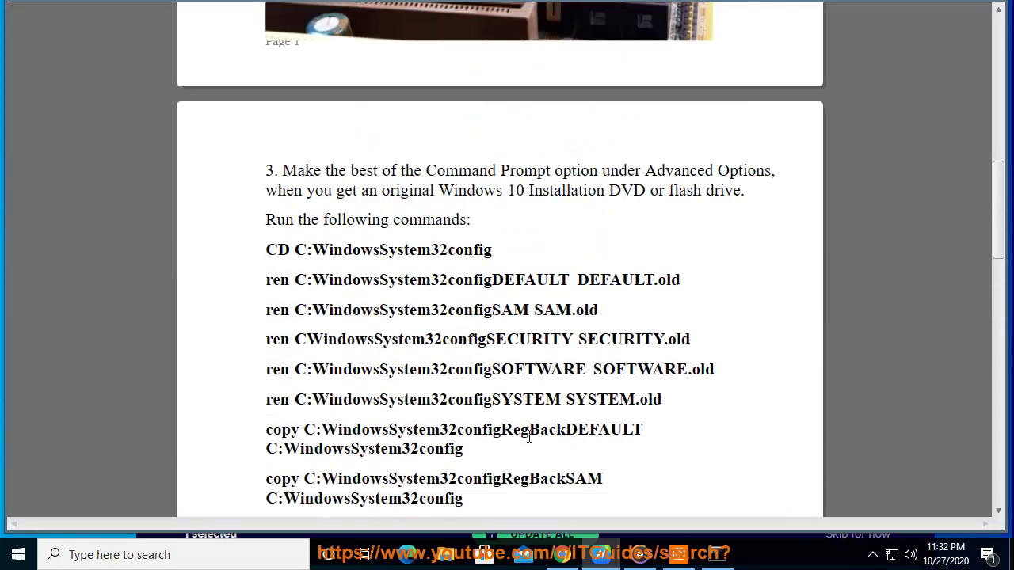
pyautogui.scroll(6, 529, 437)
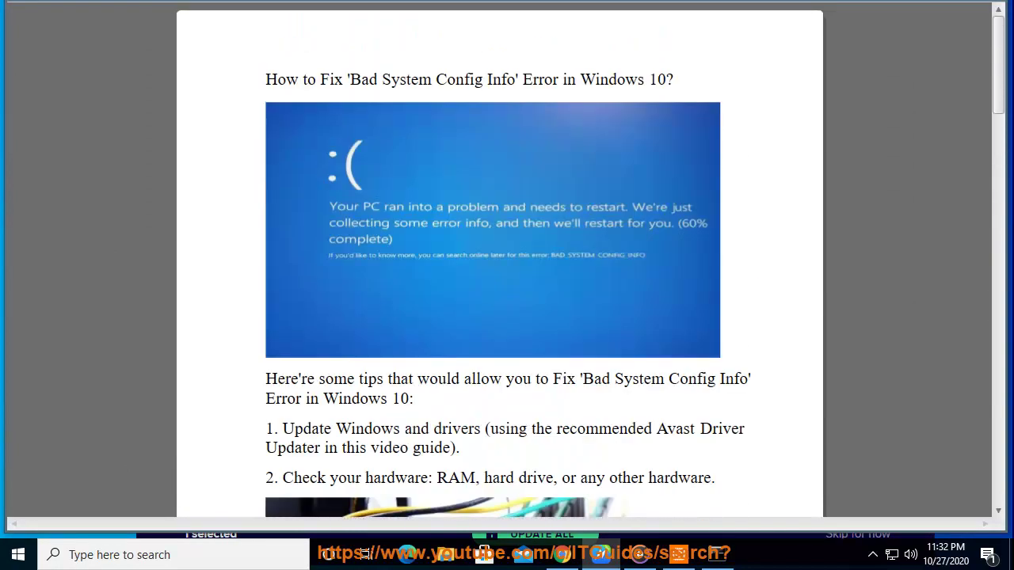